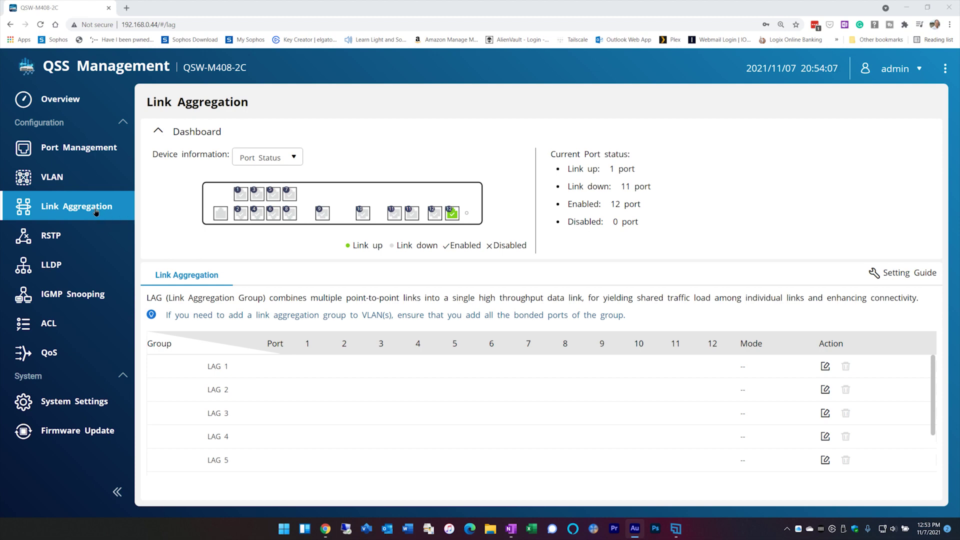
# Edit LAG 1 to include switch ports 1 and 2 in LACP mode and save it
pyautogui.click(825, 366)
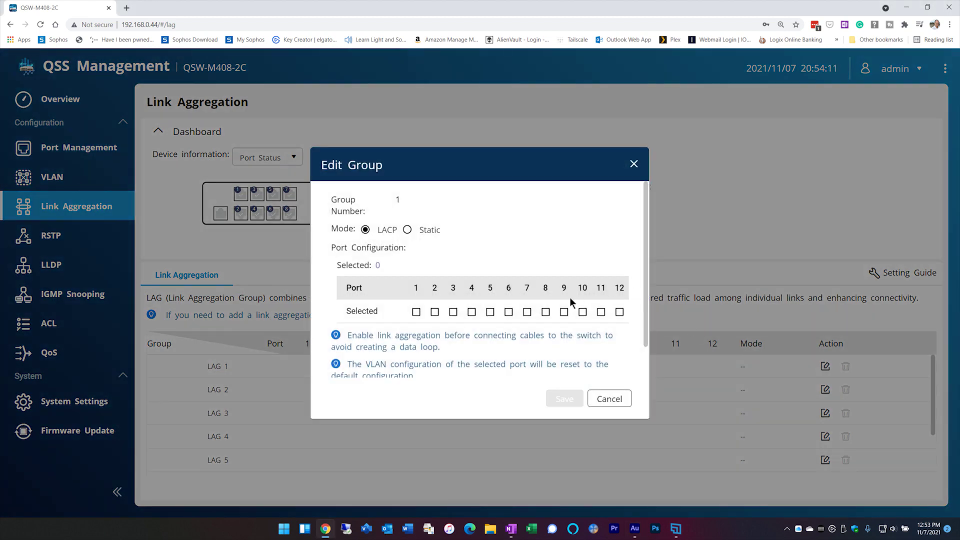
pyautogui.click(416, 312)
pyautogui.click(433, 312)
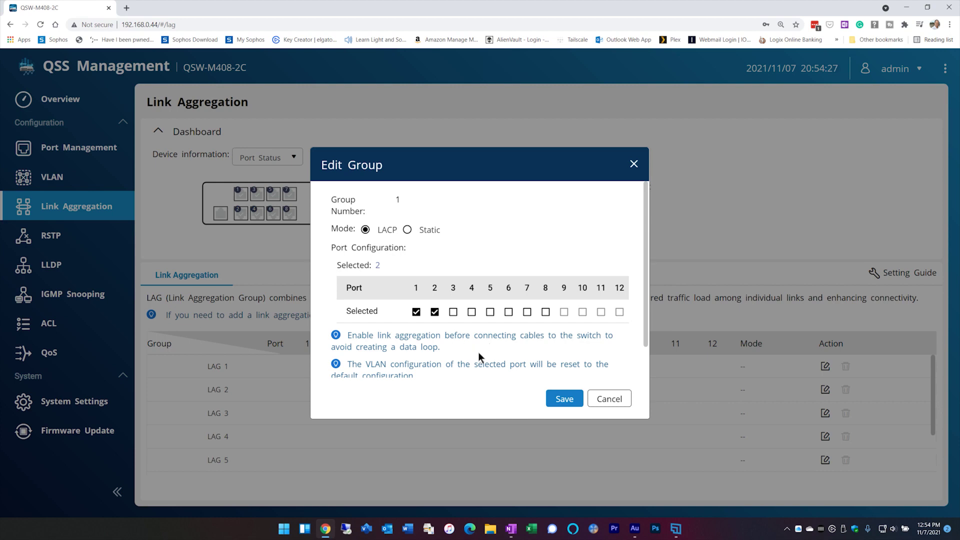
pyautogui.click(568, 398)
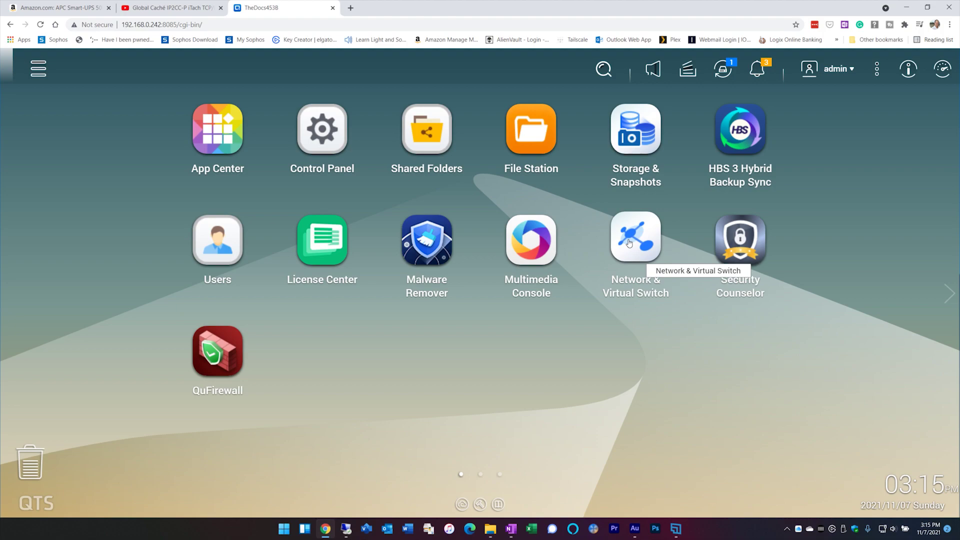
# In Network & Virtual Switch, start a new port trunk containing Adapter 1 and Adapter 2
pyautogui.click(629, 243)
pyautogui.click(204, 198)
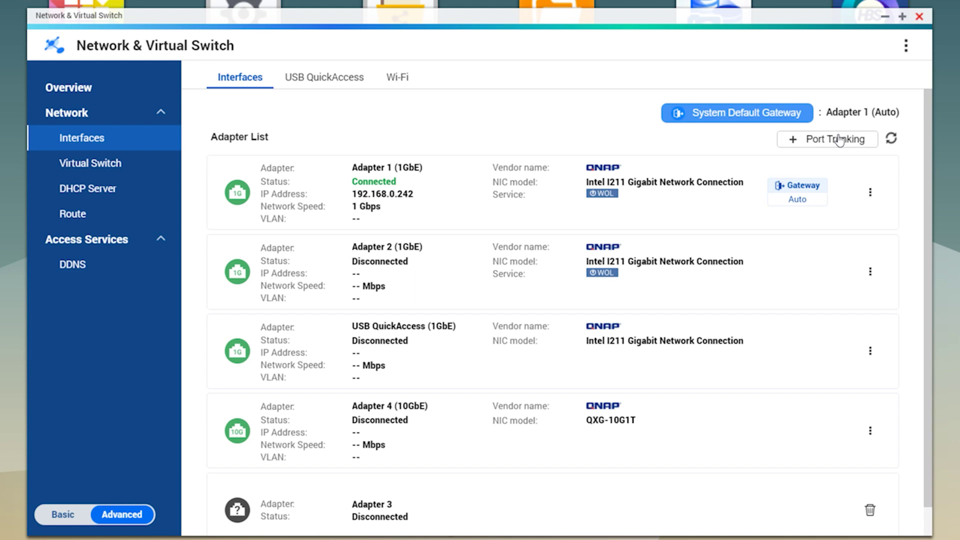
pyautogui.click(839, 141)
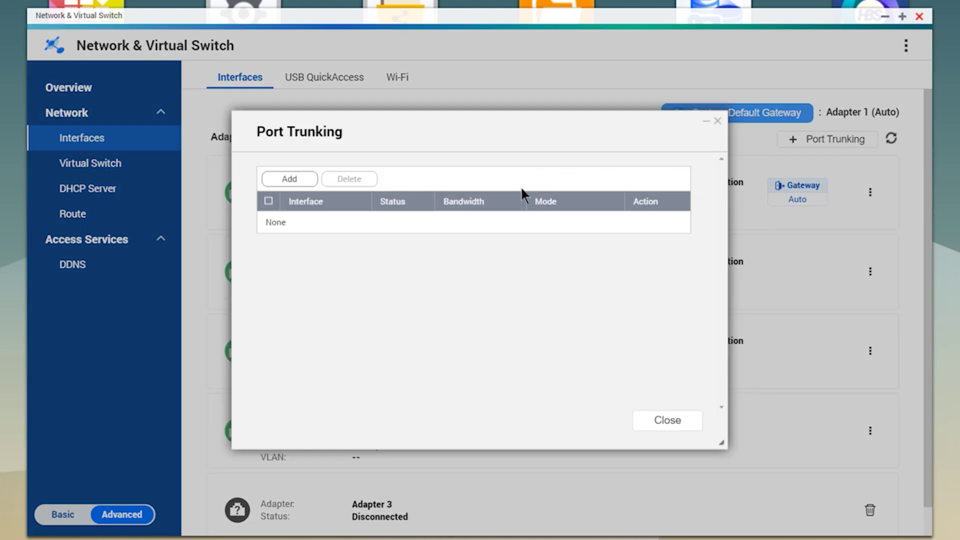
pyautogui.click(285, 179)
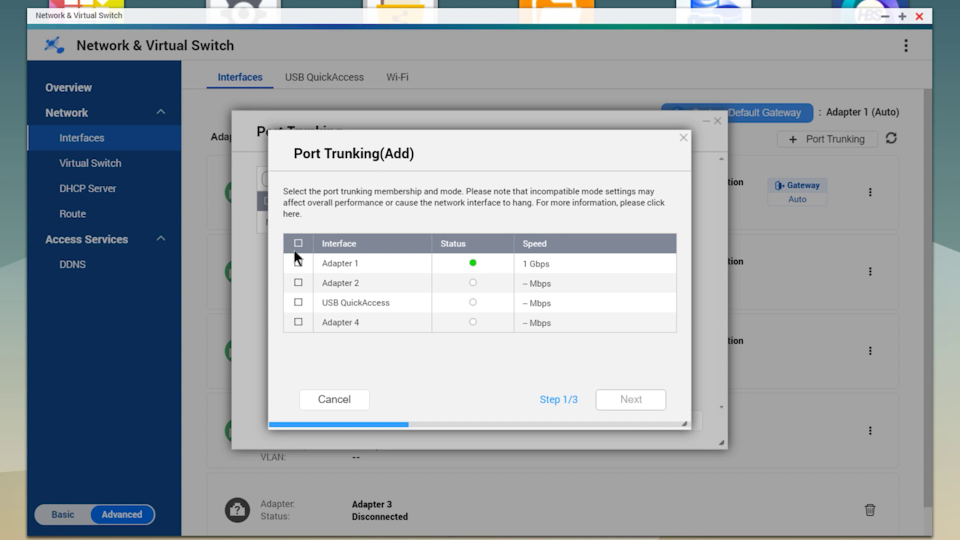
pyautogui.click(297, 261)
pyautogui.click(298, 282)
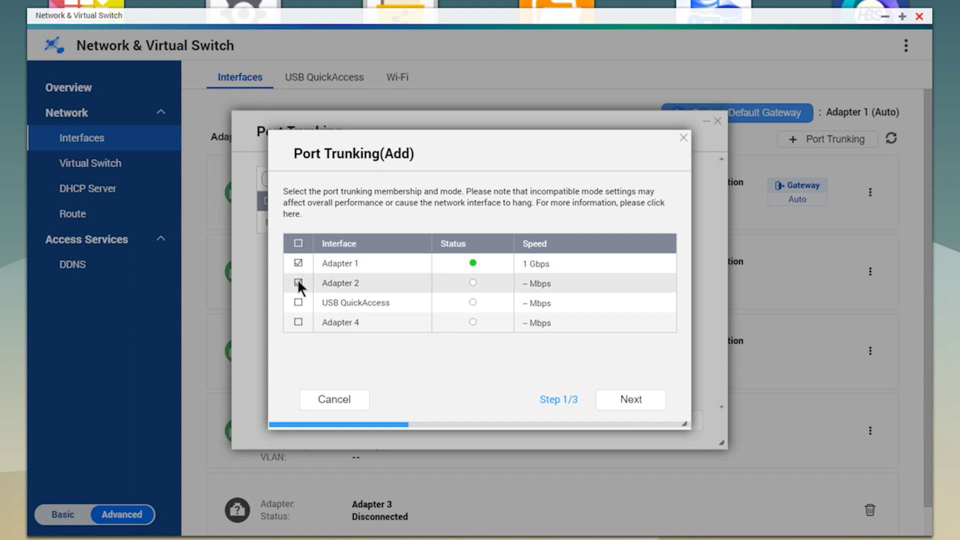
# Set the trunk's switch type to Managed Switch and its mode to 802.3ad dynamic
pyautogui.click(612, 407)
pyautogui.click(613, 408)
pyautogui.scroll(-3, 481, 240)
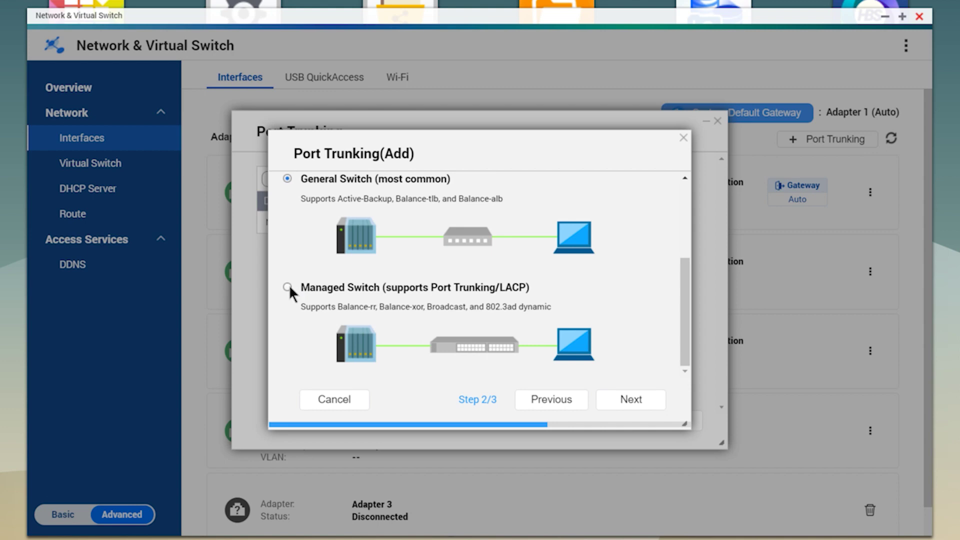
pyautogui.click(631, 399)
pyautogui.scroll(-4, 495, 303)
pyautogui.scroll(-1, 496, 307)
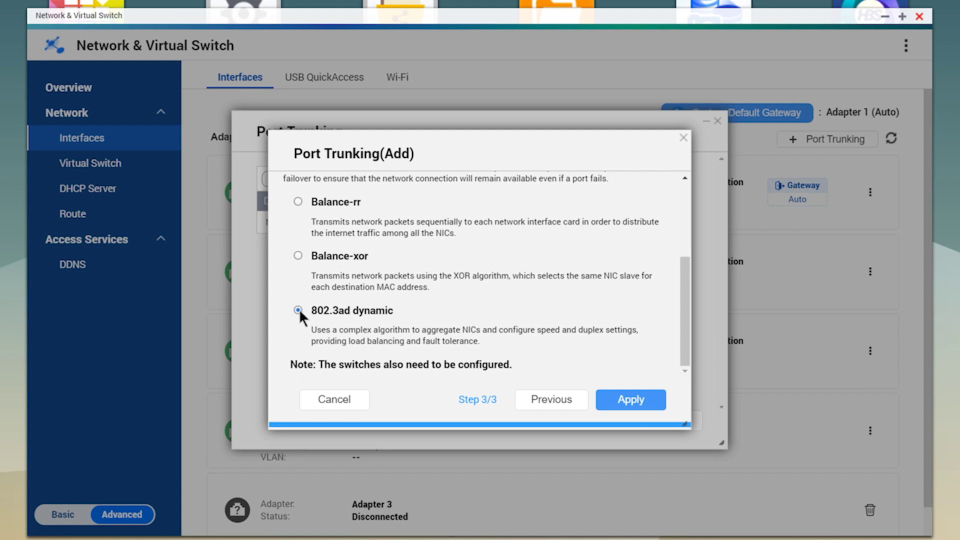
pyautogui.click(648, 410)
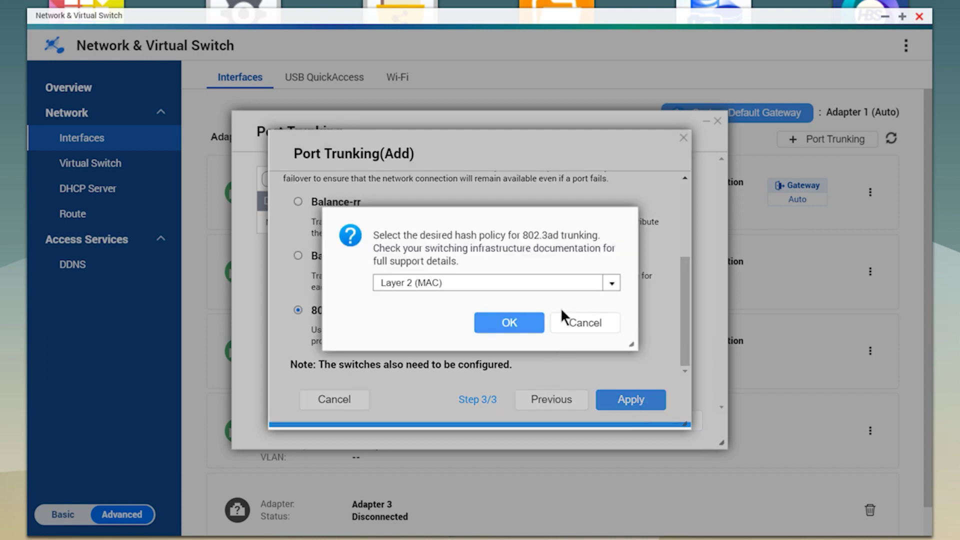
# Pick Layer 2+3 (MAC+IP) as the hash policy for the 802.3ad trunk
pyautogui.click(611, 283)
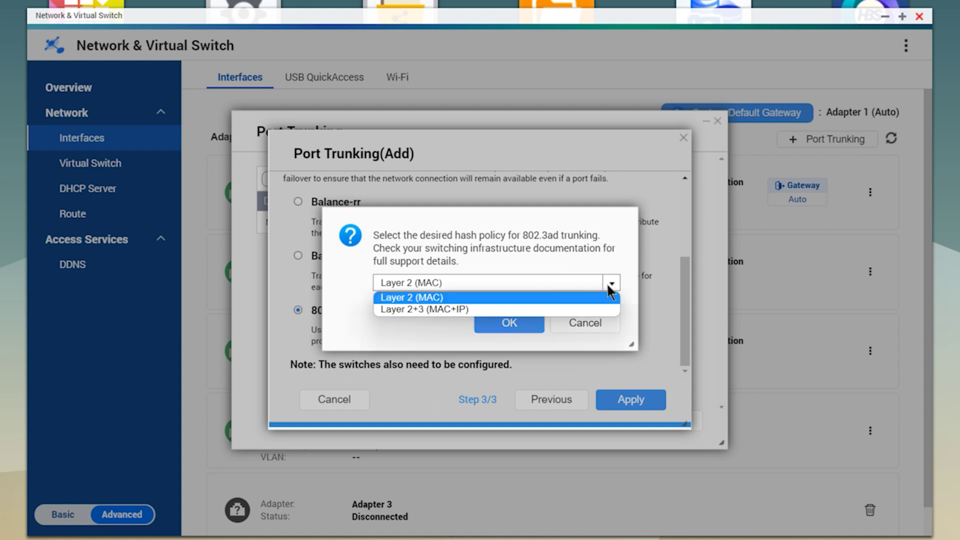
pyautogui.click(421, 308)
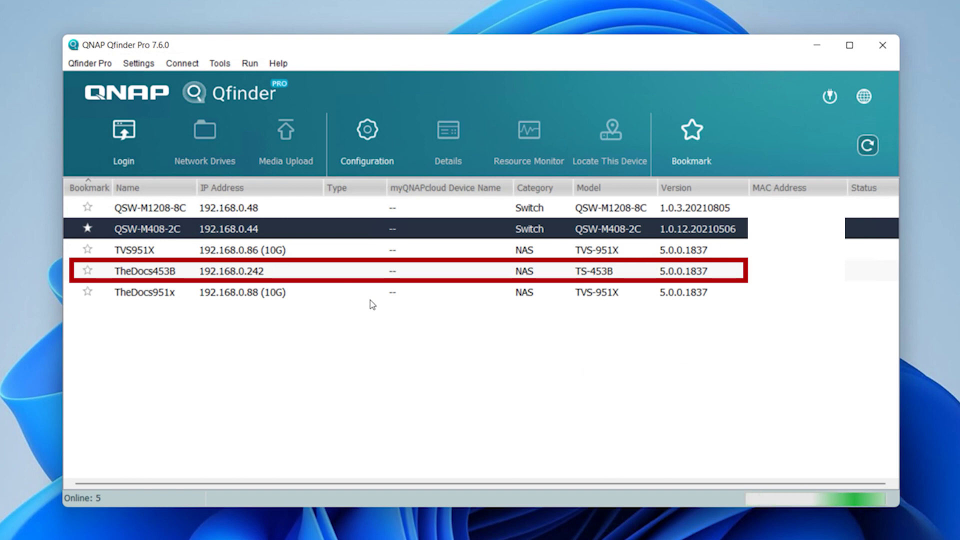
# Select TheDocs453B (192.168.0.242) in Qfinder Pro and refresh the device list
pyautogui.click(182, 274)
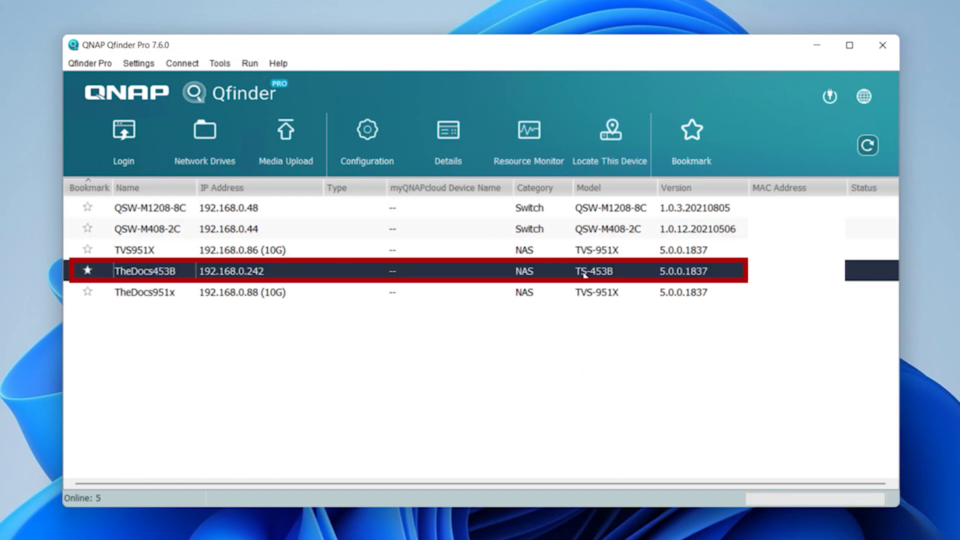
pyautogui.click(863, 154)
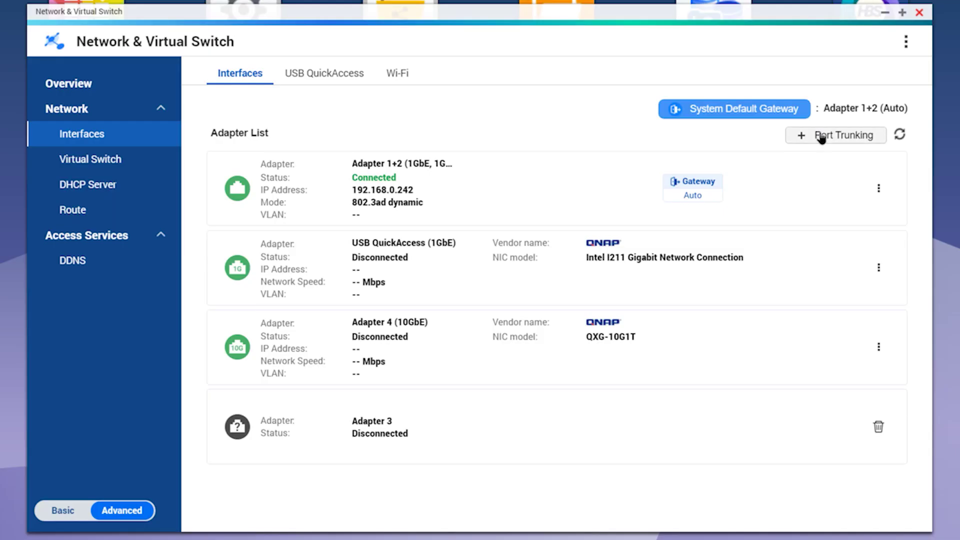
# Reconfigure the Adapter 1+2 trunk to Balance-rr mode, accepting the DHCP warning
pyautogui.click(819, 134)
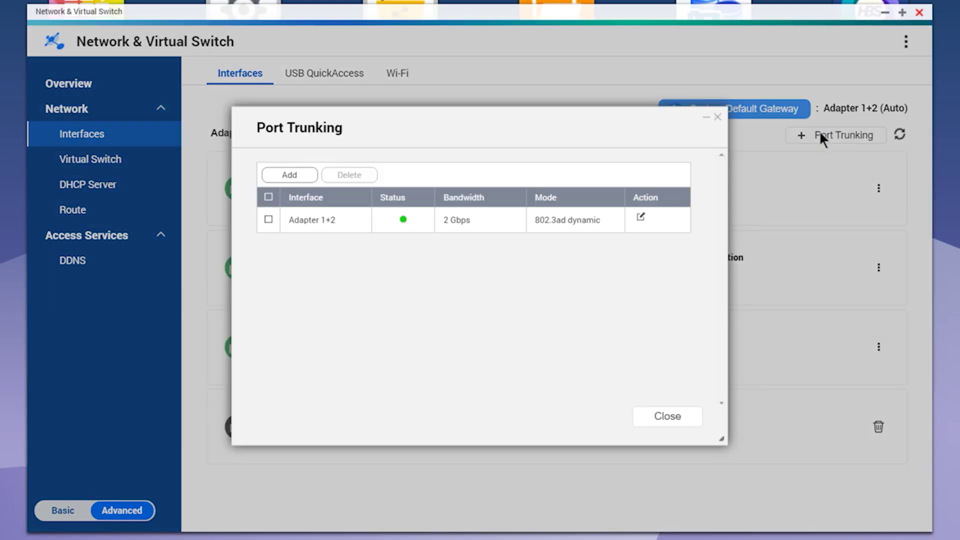
pyautogui.click(638, 220)
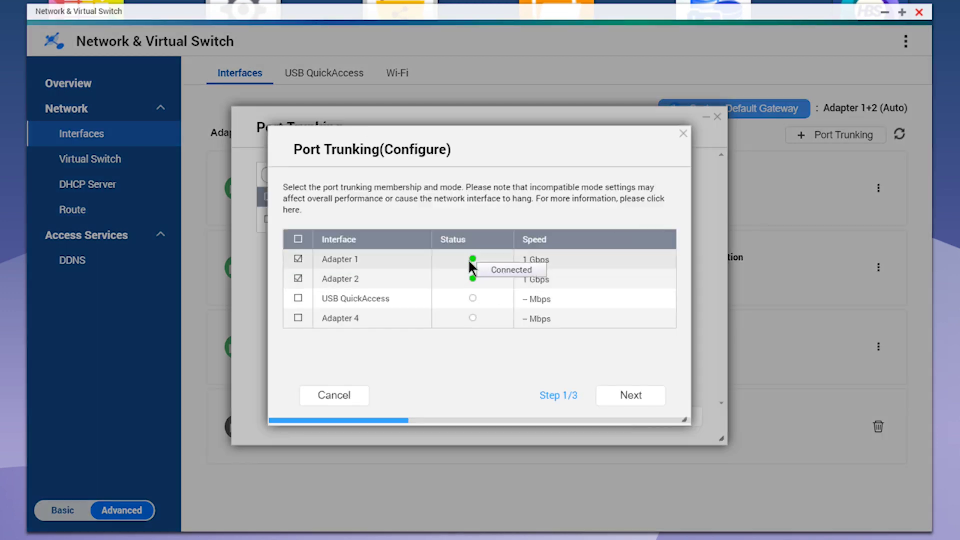
pyautogui.click(622, 399)
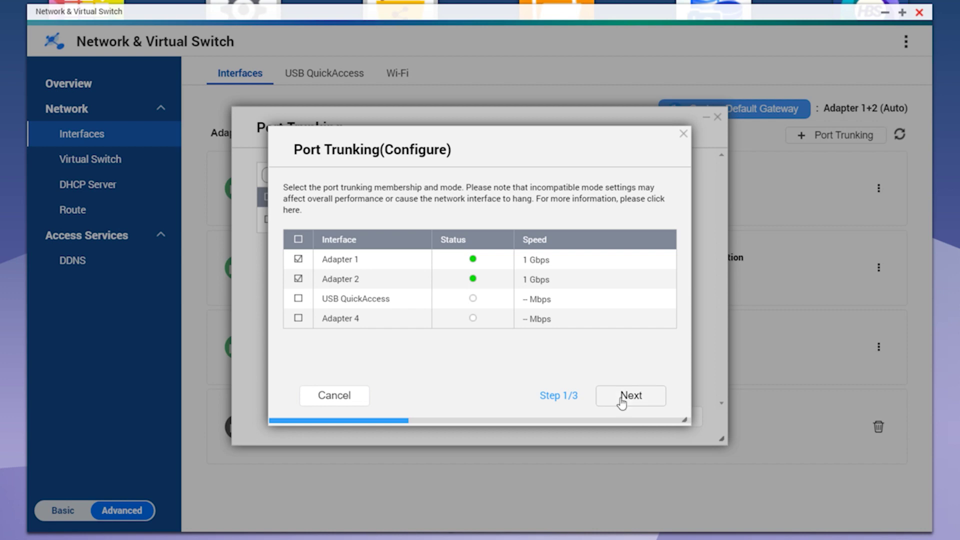
pyautogui.scroll(-3, 489, 260)
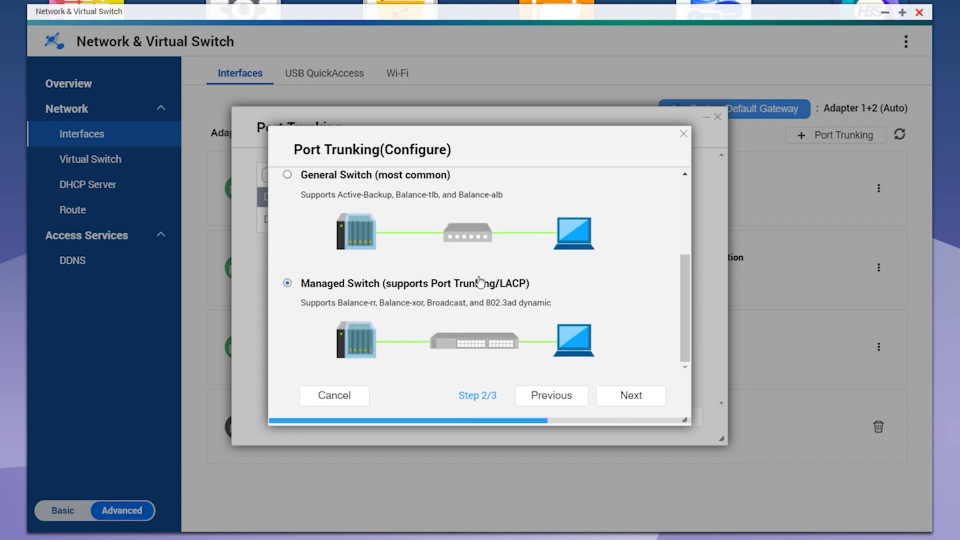
pyautogui.click(619, 400)
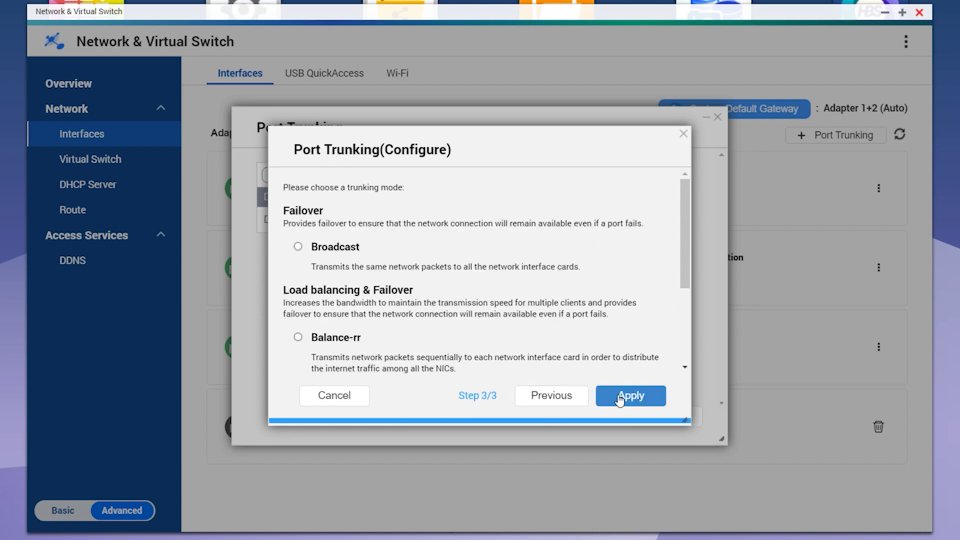
pyautogui.scroll(-3, 443, 293)
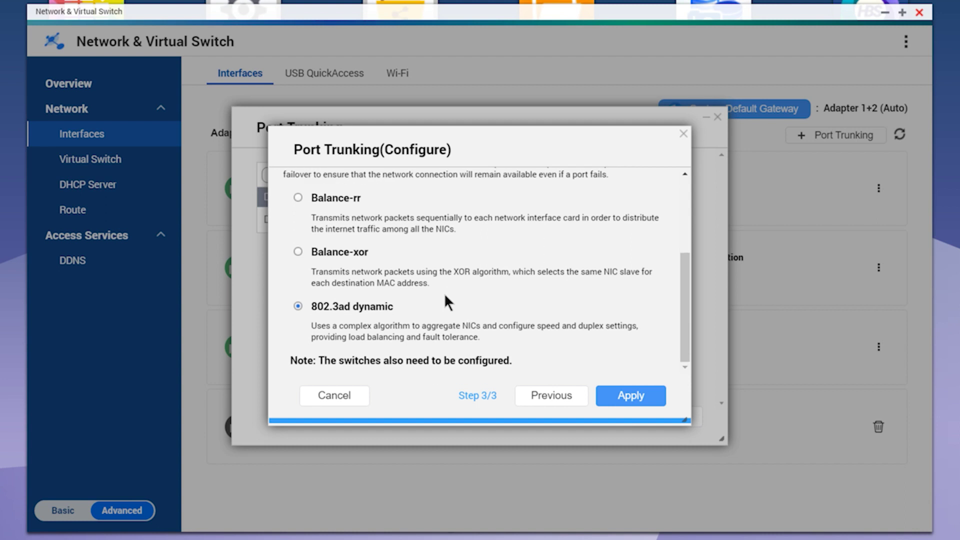
pyautogui.click(298, 198)
pyautogui.click(614, 399)
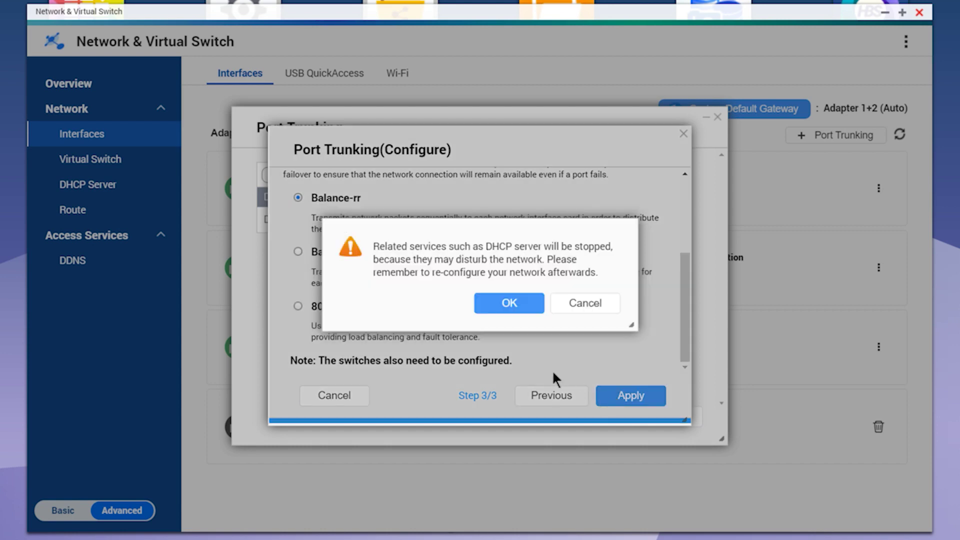
pyautogui.click(502, 303)
pyautogui.click(667, 417)
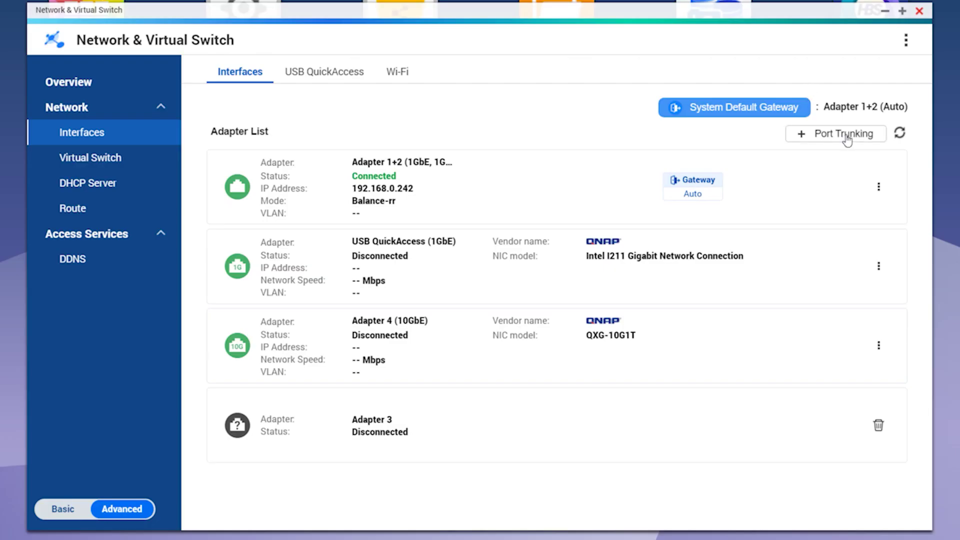
# Show the Port Trunking list to confirm Adapter 1+2 runs Balance-rr at 2 Gbps
pyautogui.click(845, 134)
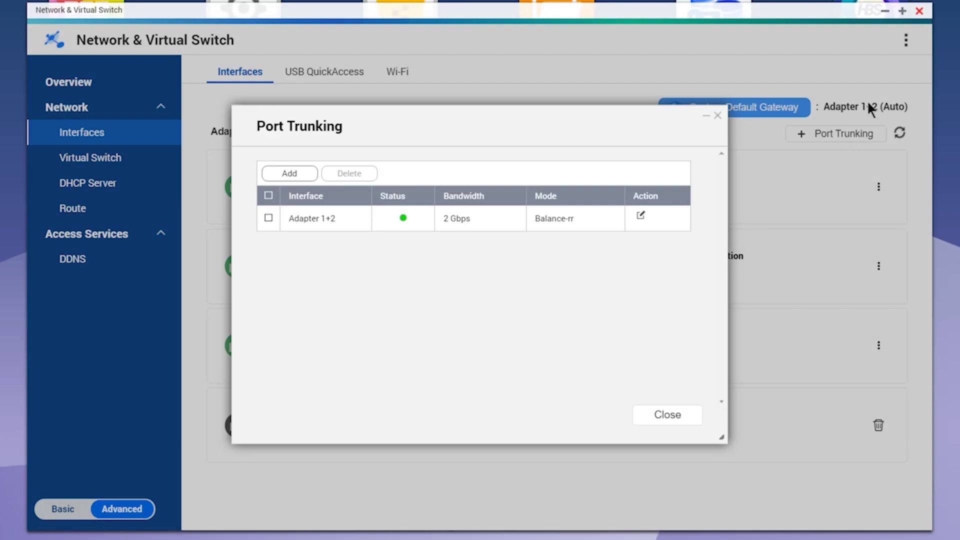
# Change the Adapter 1+2 trunk's mode from Balance-rr to Balance-xor and apply it
pyautogui.click(640, 215)
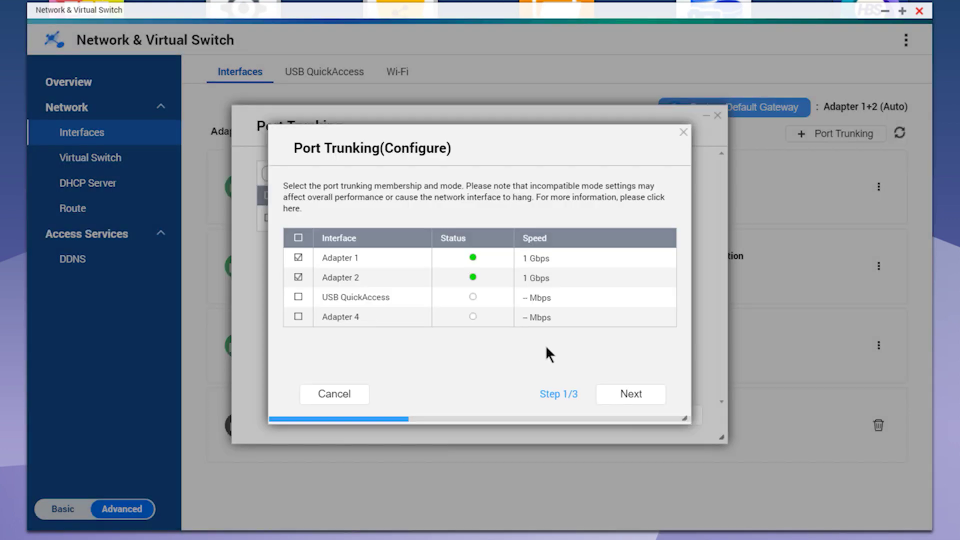
pyautogui.click(624, 398)
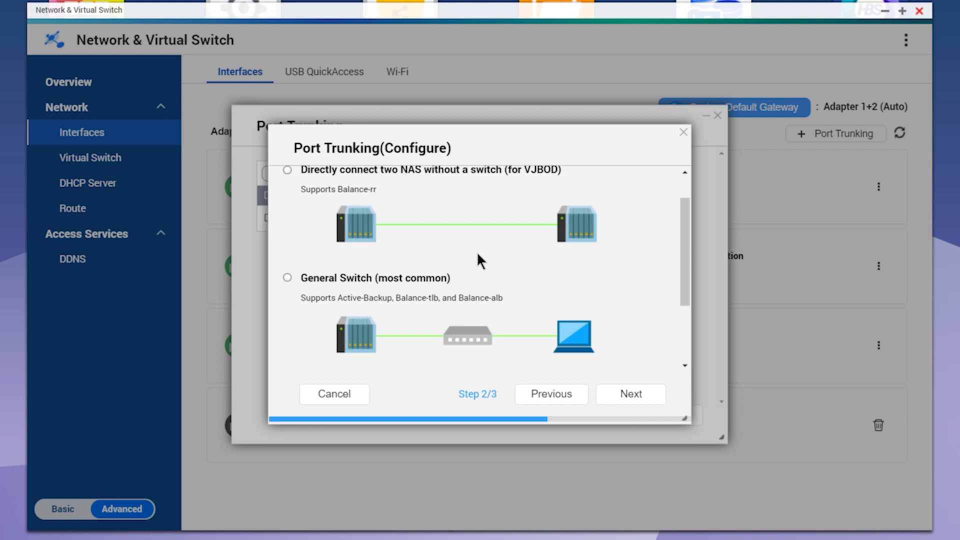
pyautogui.scroll(-2, 480, 268)
pyautogui.click(628, 400)
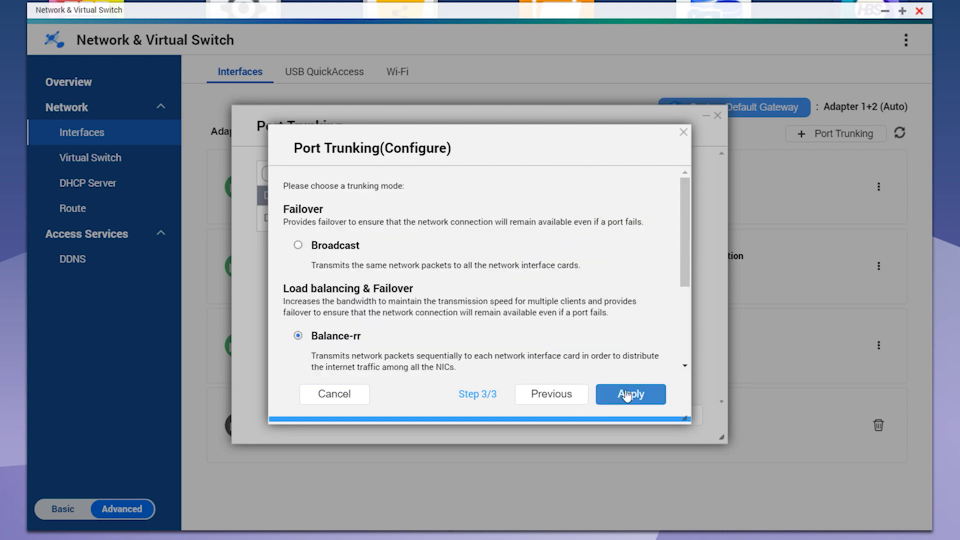
pyautogui.scroll(-4, 506, 275)
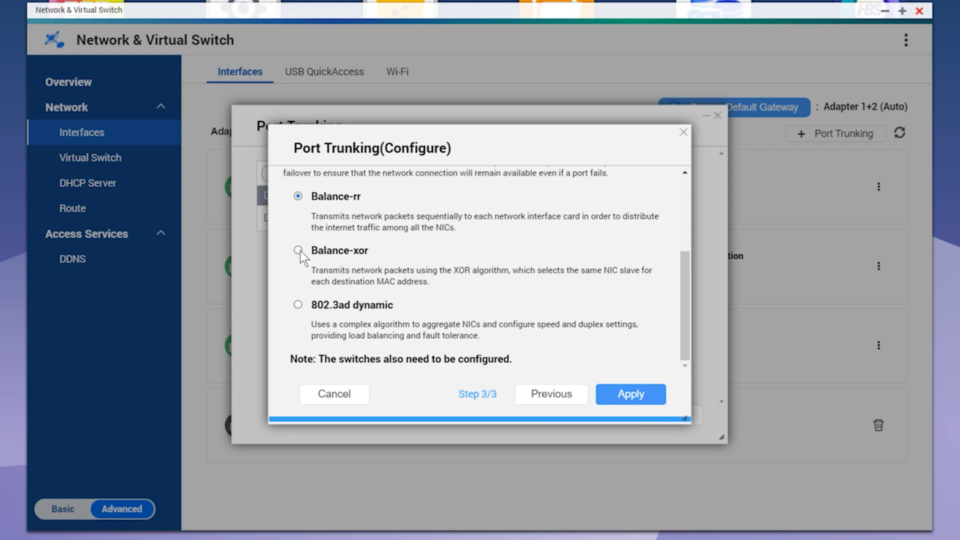
pyautogui.click(640, 400)
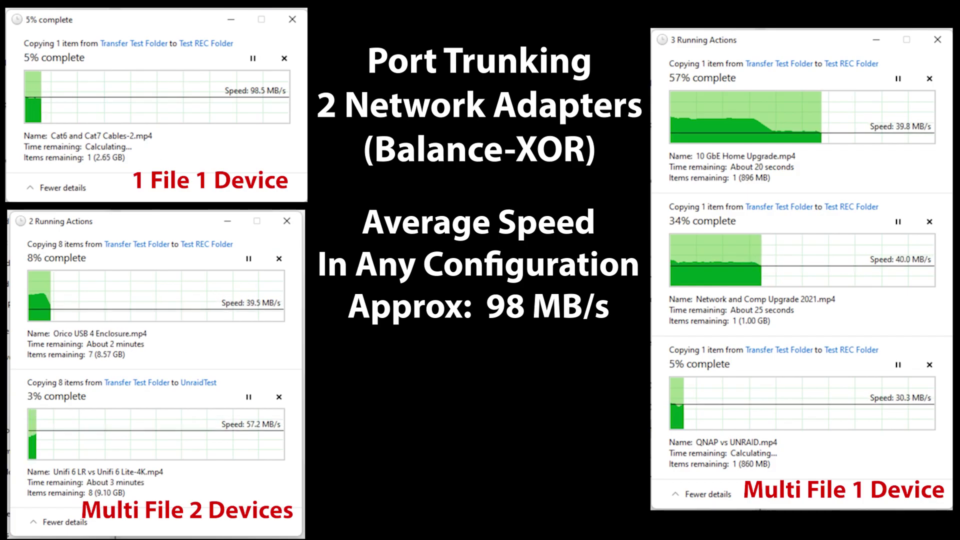